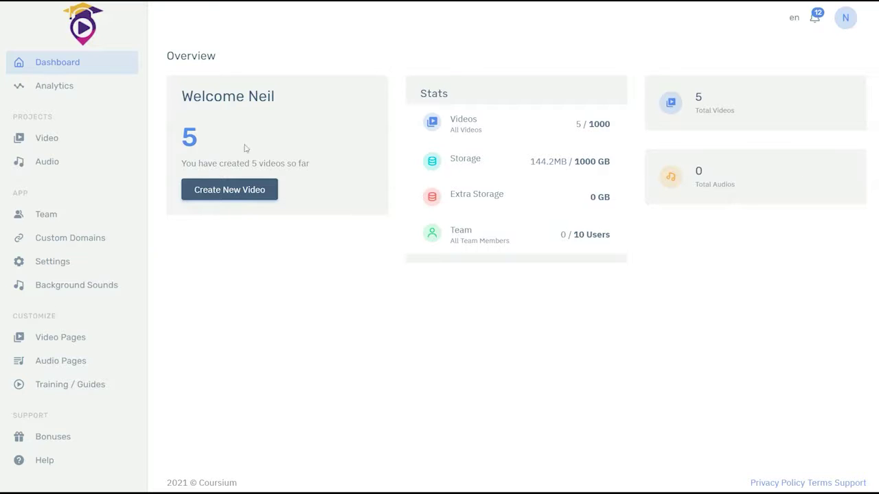
Step: Open the '$3000 a Day! How to Start CPA Marketing for Beginners' YouTube video and copy its URL
left_click(44, 142)
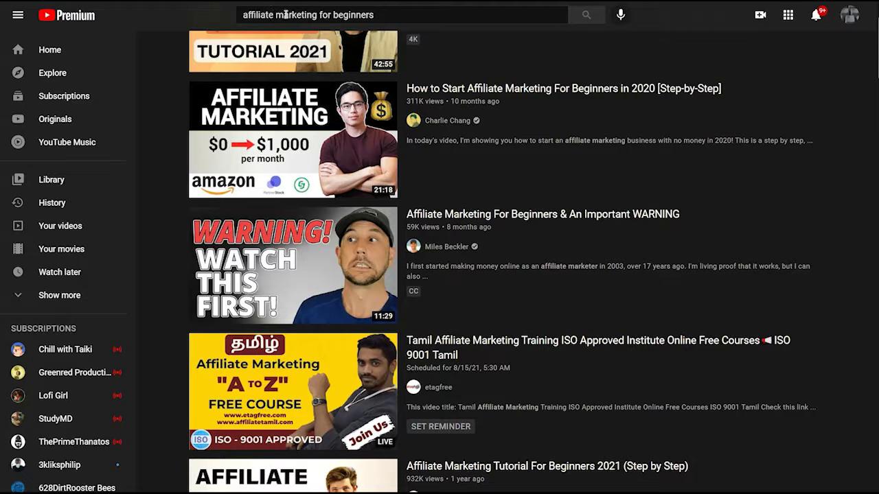
scroll(274, 45, "up", 3)
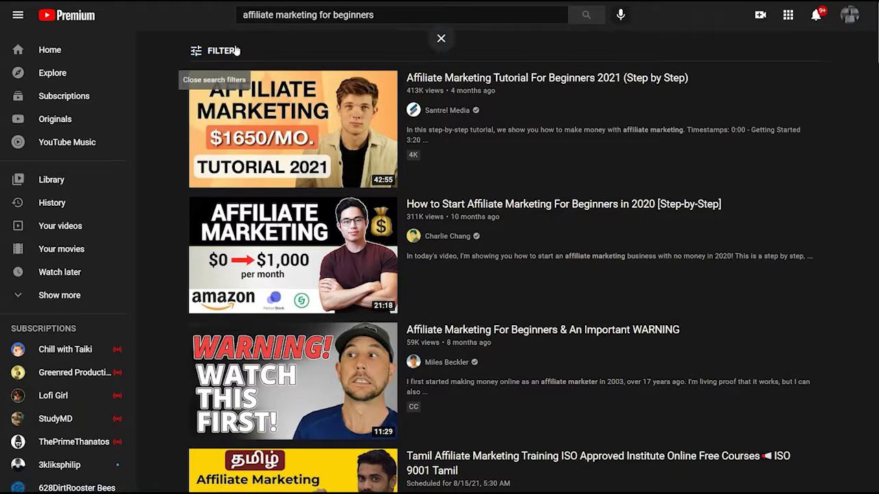
left_click(236, 51)
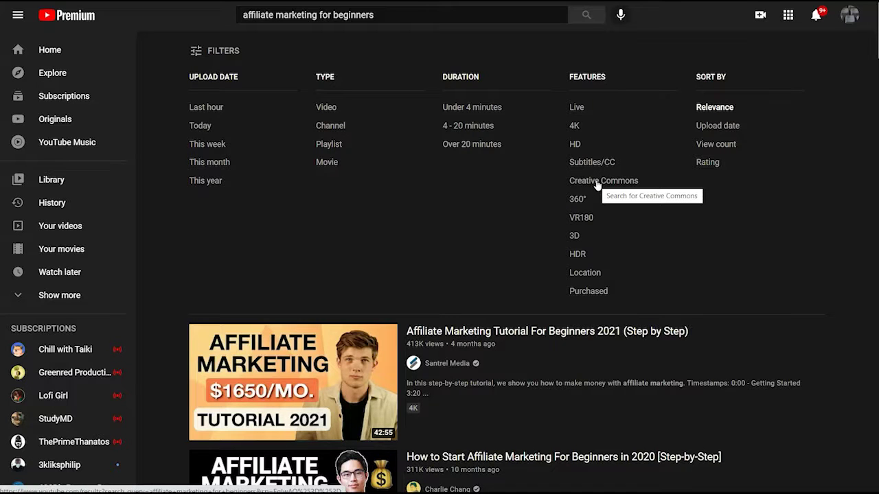
scroll(270, 93, "down", 6)
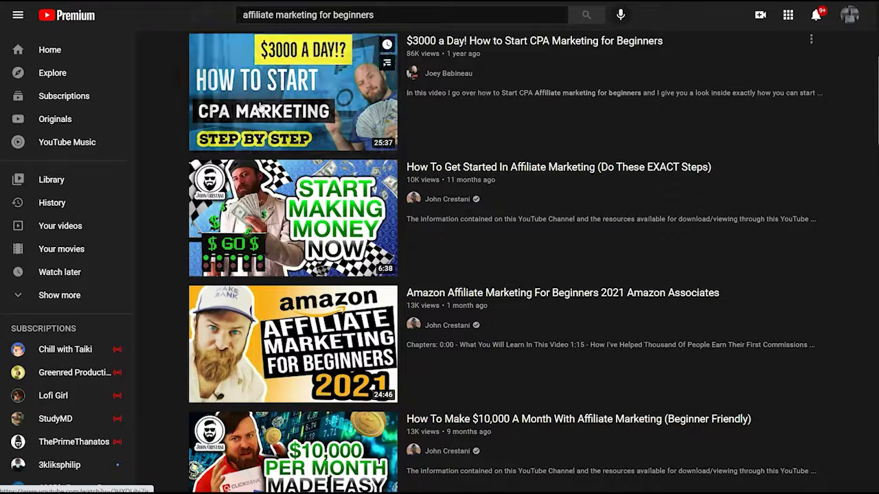
left_click(292, 84)
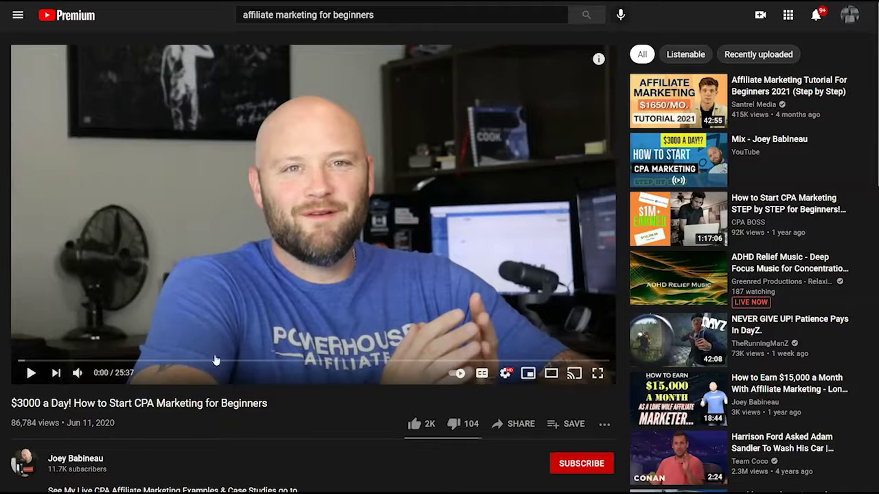
right_click(281, 280)
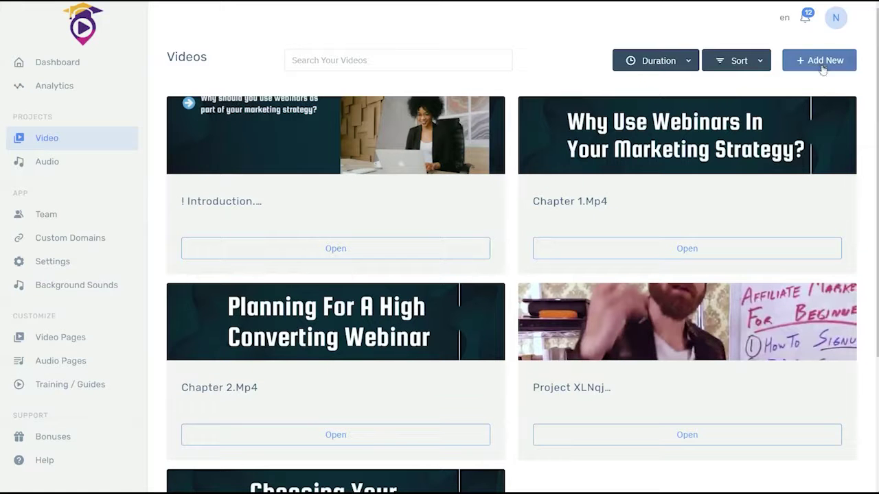
Step: Start a new video with its language set to English (United States)
left_click(822, 62)
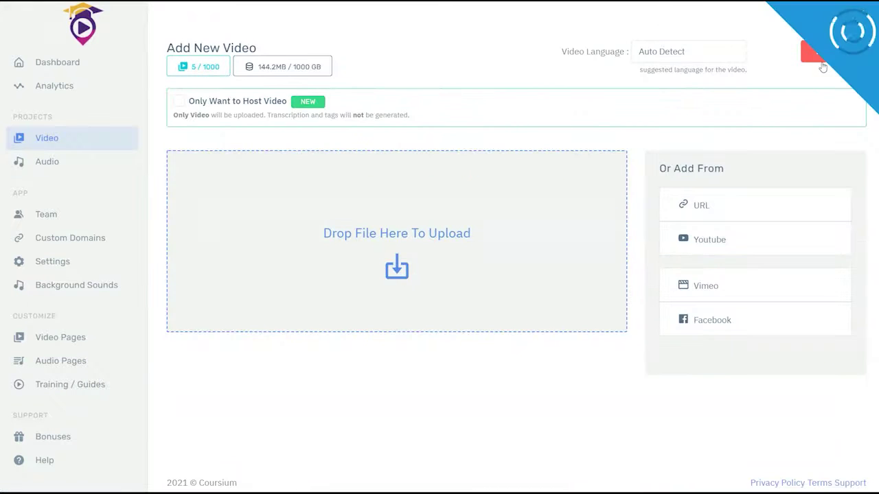
left_click(668, 51)
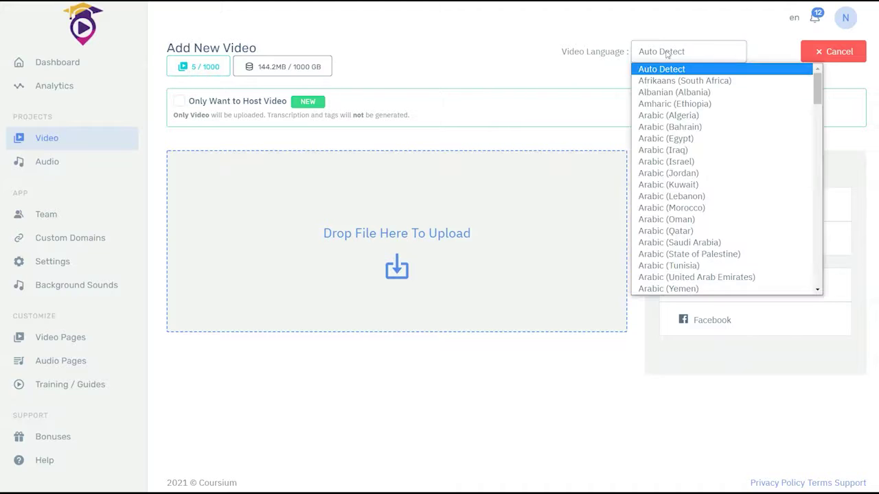
scroll(676, 219, "down", 1)
scroll(677, 219, "down", 5)
scroll(677, 227, "down", 1)
scroll(676, 229, "up", 3)
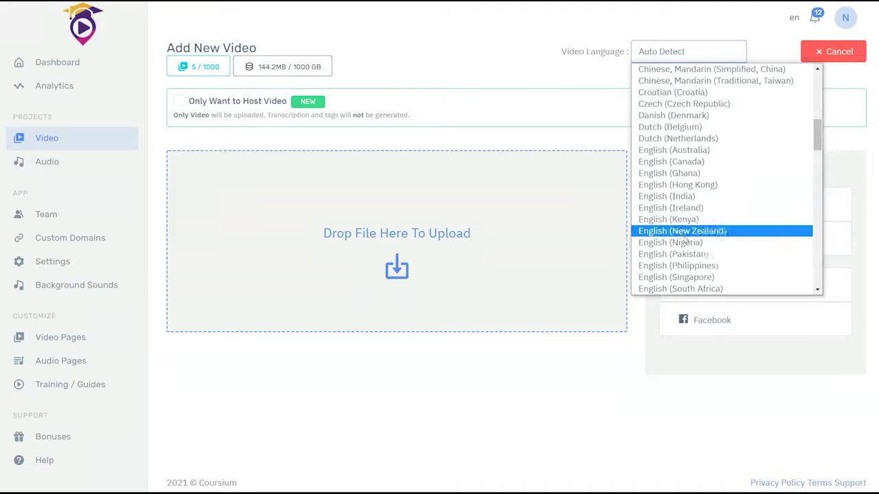
scroll(690, 253, "down", 3)
left_click(702, 208)
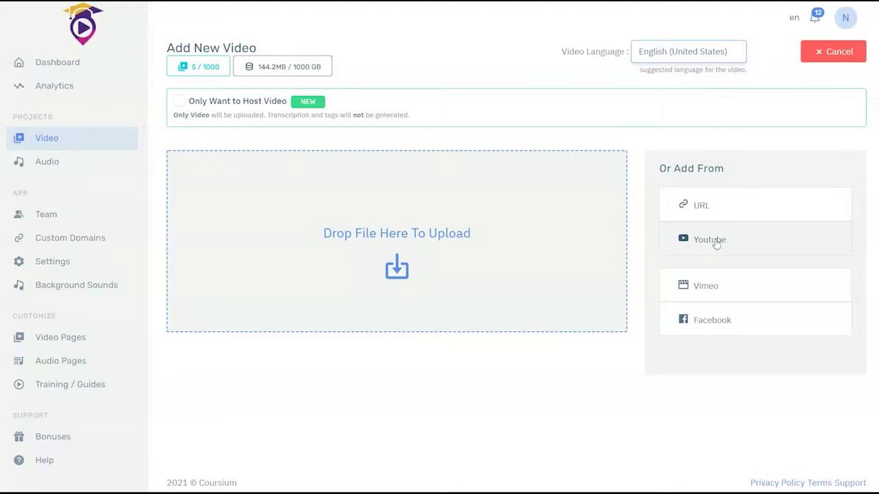
Step: Import it from YouTube by pasting the copied video link and uploading
left_click(715, 240)
type("https://youtu.be/QHXDLjbj7js")
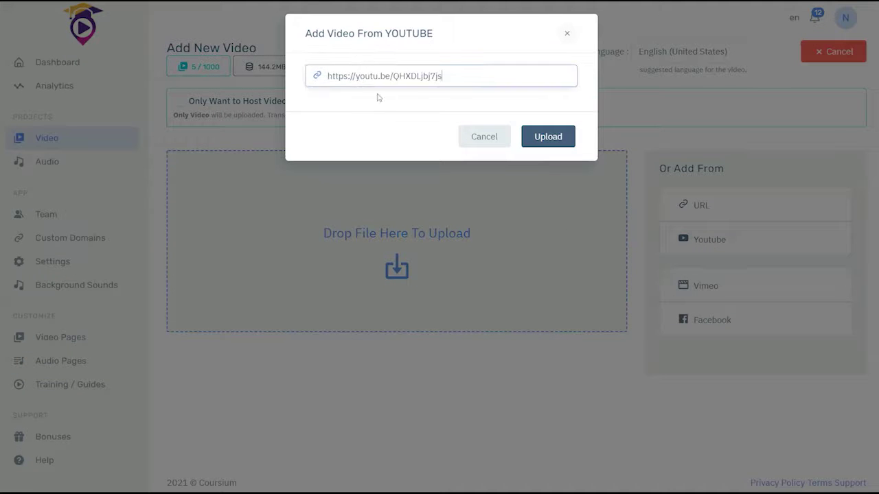
left_click(554, 142)
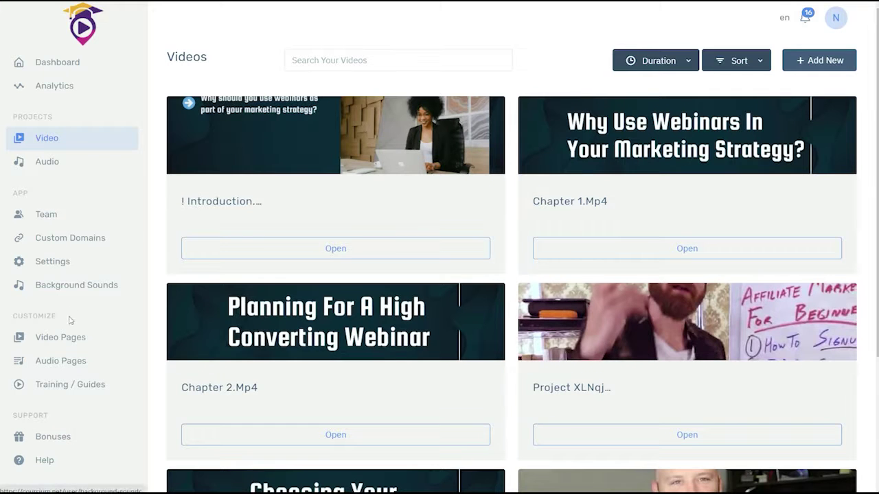
Step: Fill a new video page with title 'CPA Training Course', description 'Learn CPA Training', URL 'cpatrainingcourse'
left_click(83, 342)
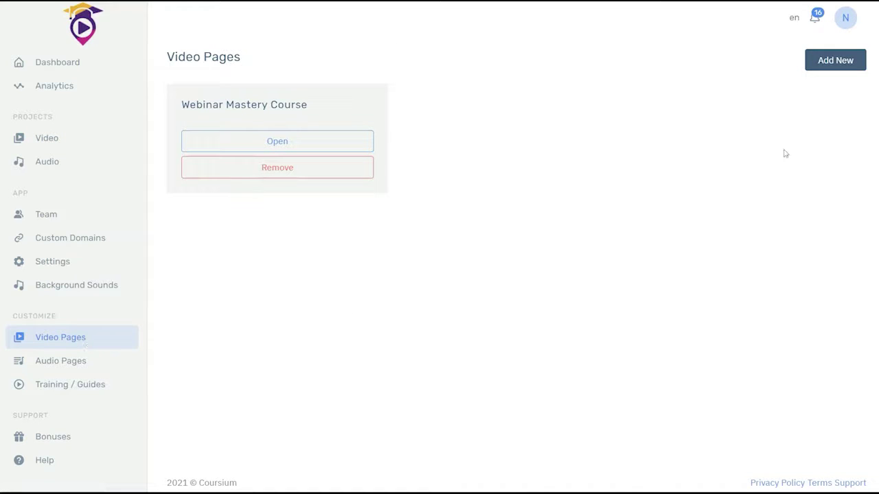
left_click(825, 72)
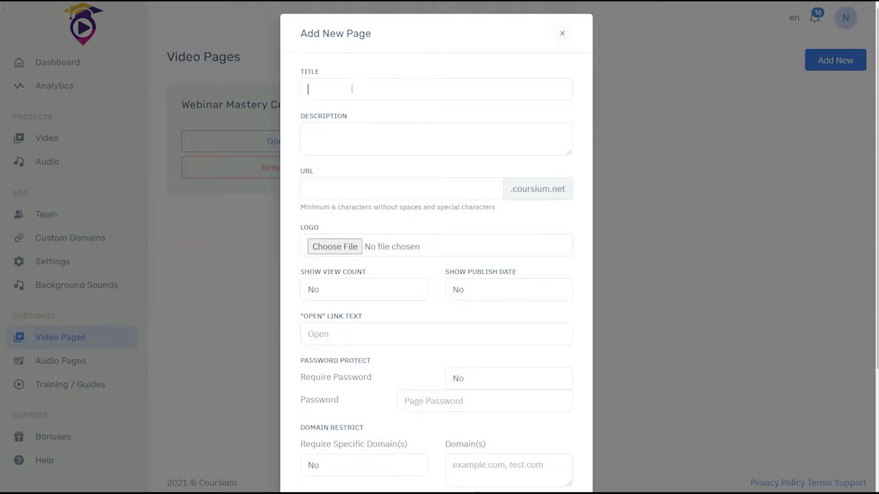
left_click(354, 88)
type("CPA Training Course")
key("Tab")
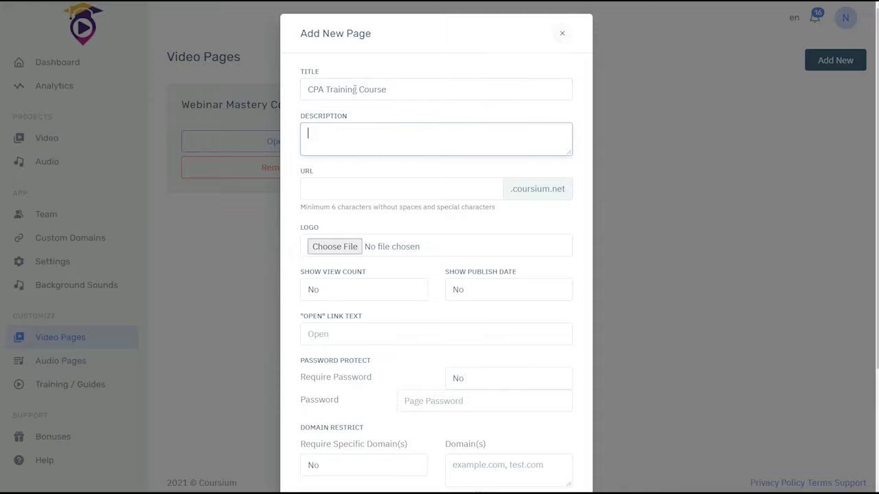
type("Learn CPA Tra")
type("ining")
left_click(387, 190)
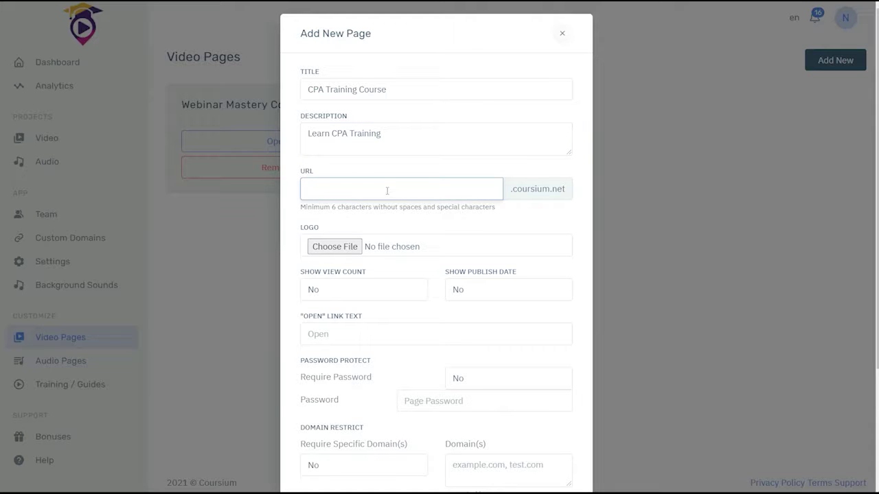
type("cpatrainin")
type("ingcourse")
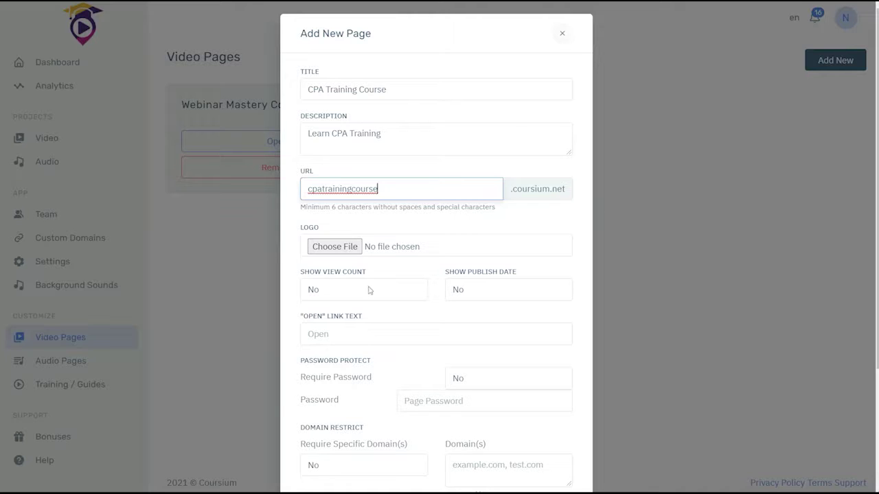
left_click(477, 295)
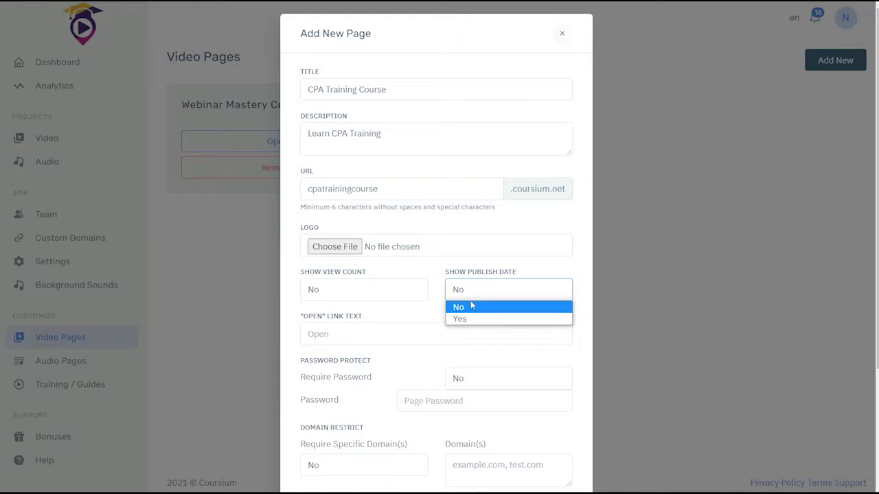
Step: Keep the view count hidden and set the open-link text to 'START'
left_click(428, 288)
left_click(445, 315)
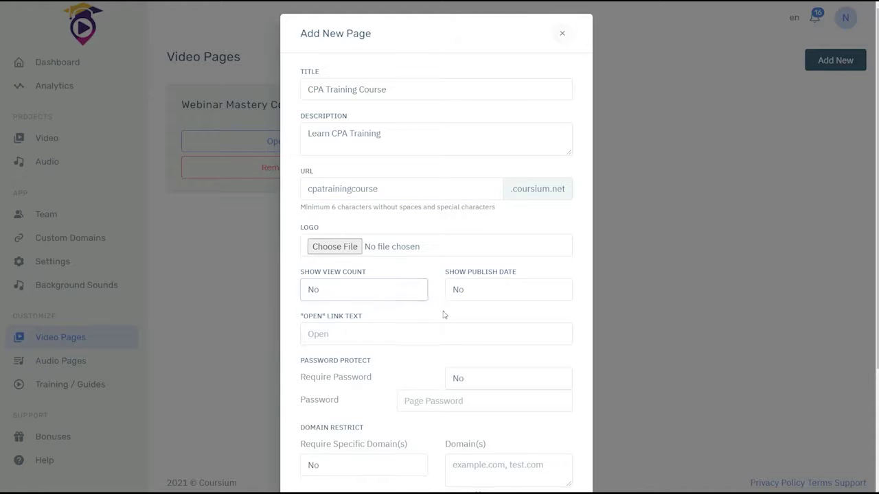
left_click(302, 339)
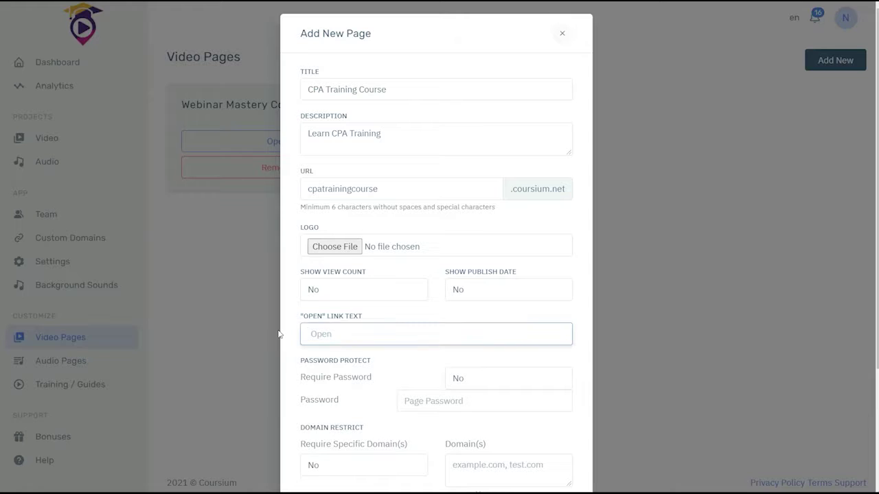
type("START")
left_click(481, 389)
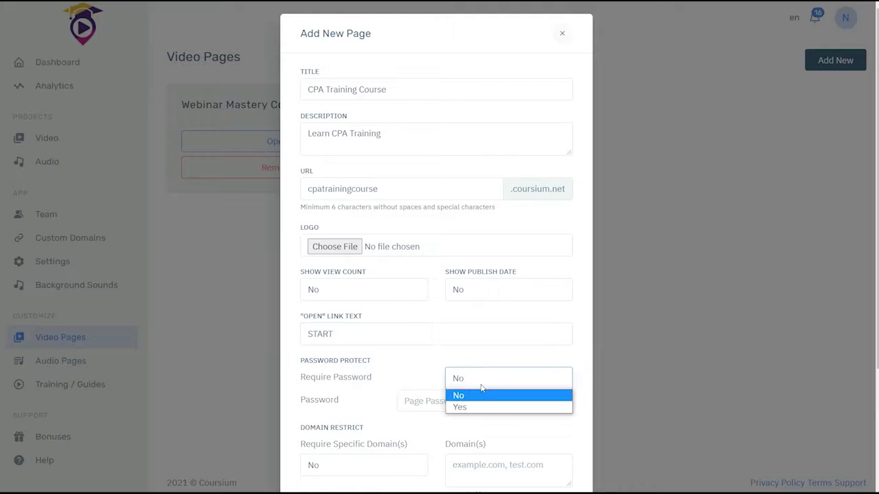
left_click(474, 409)
left_click(447, 401)
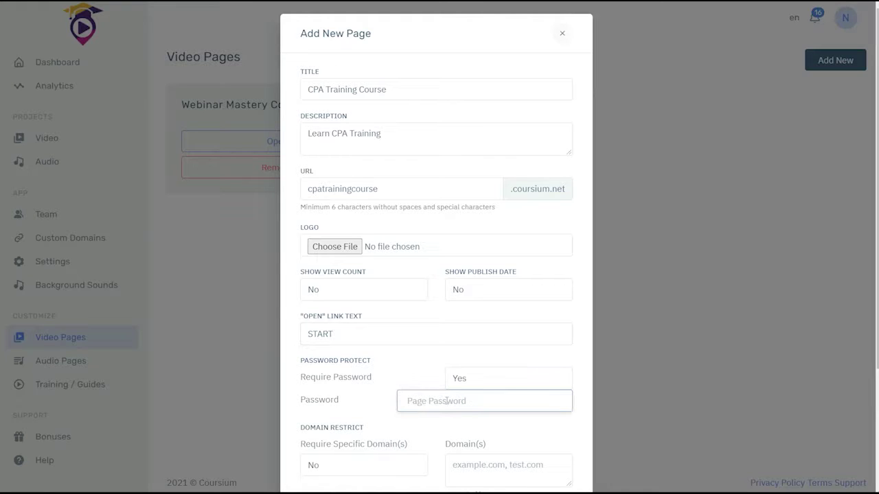
type("cpa")
scroll(423, 404, "down", 2)
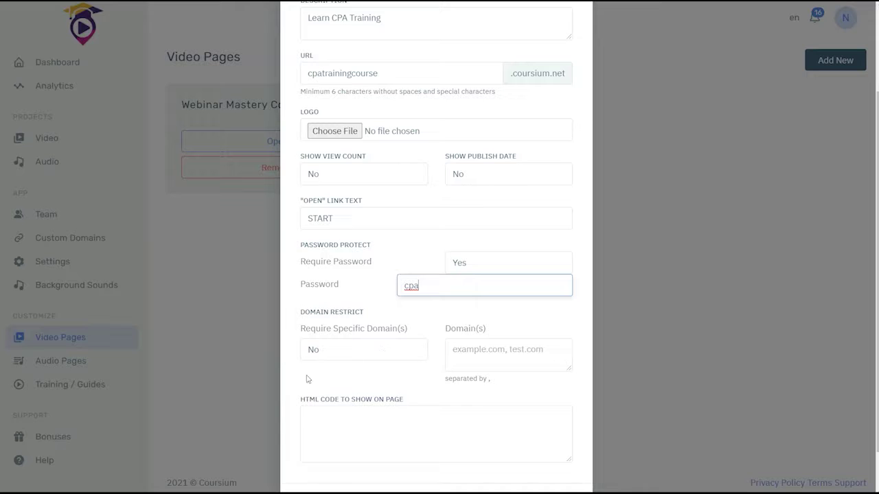
scroll(324, 371, "down", 1)
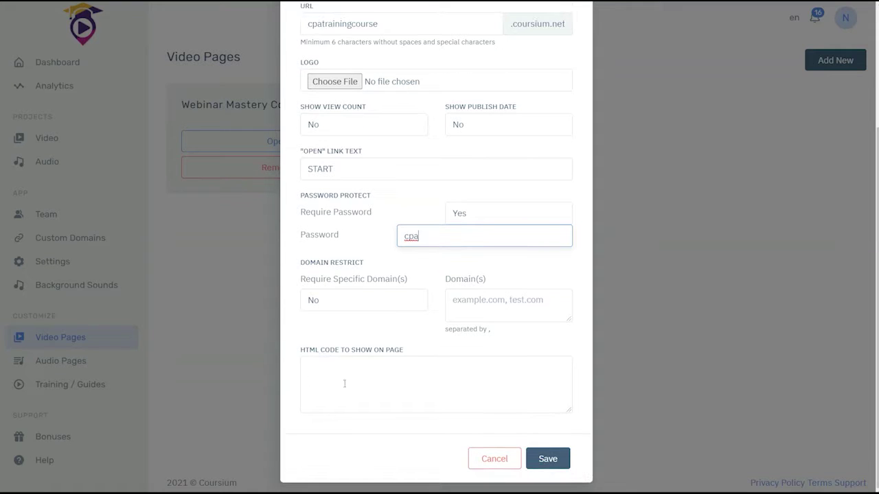
left_click(550, 461)
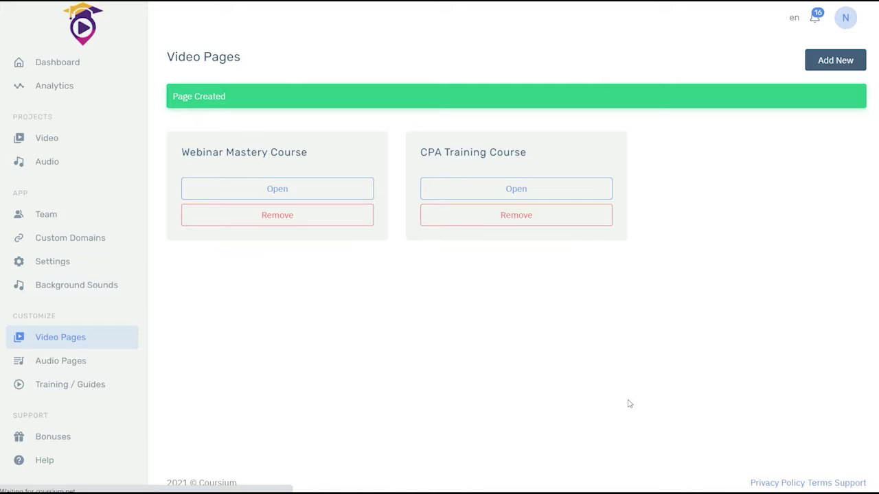
Step: Open the CPA Training video from the Videos list and show its Embed options
left_click(490, 191)
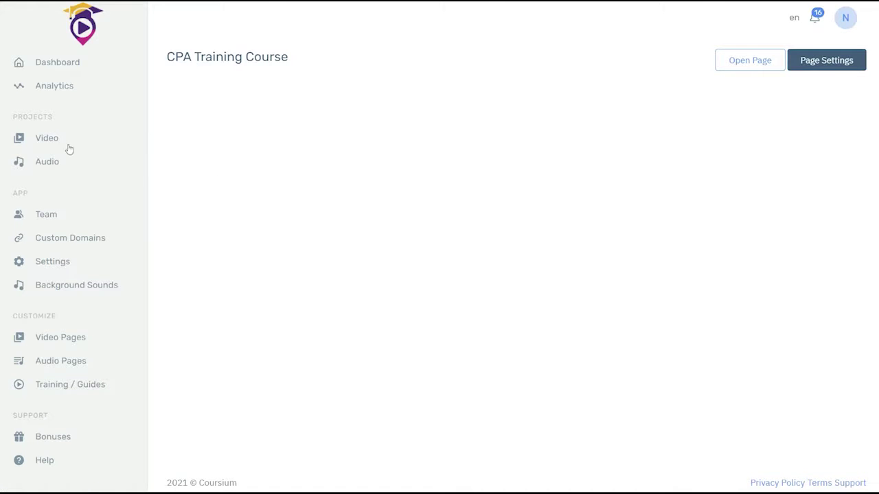
left_click(52, 138)
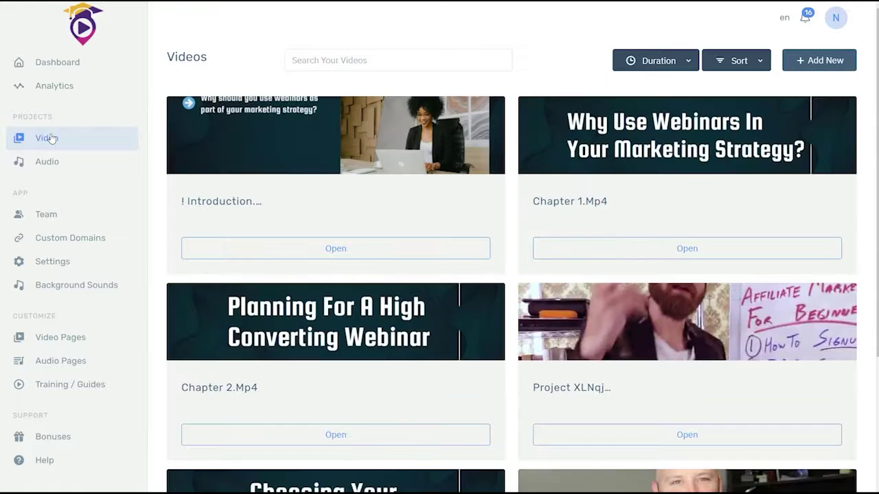
scroll(470, 285, "down", 3)
left_click(687, 434)
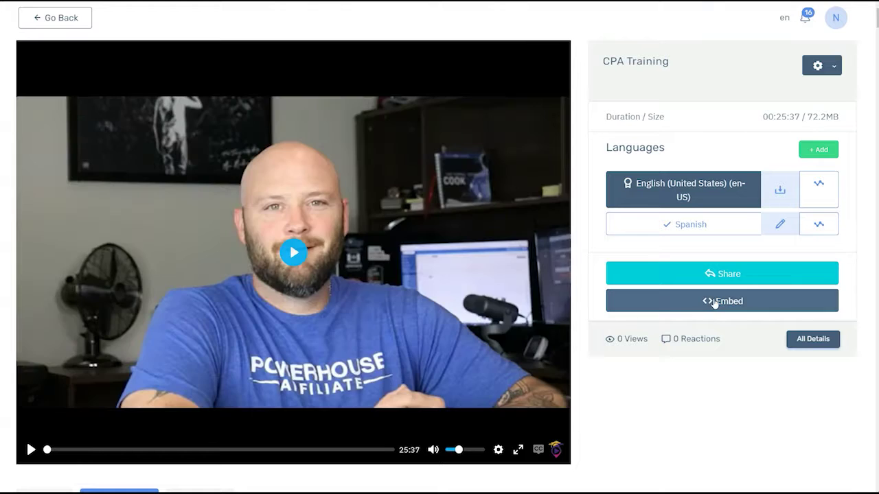
left_click(714, 303)
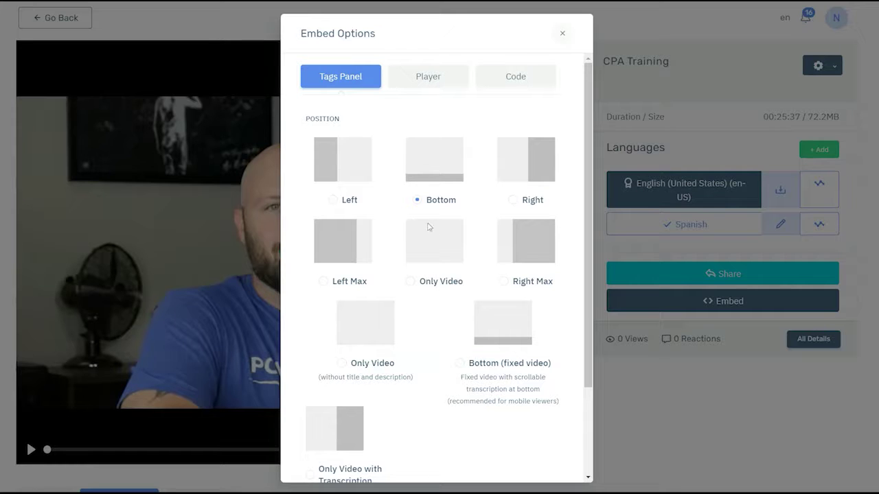
Step: Copy the CPA Training video's iframe code from the Code tab, save changes, and go back
left_click(421, 79)
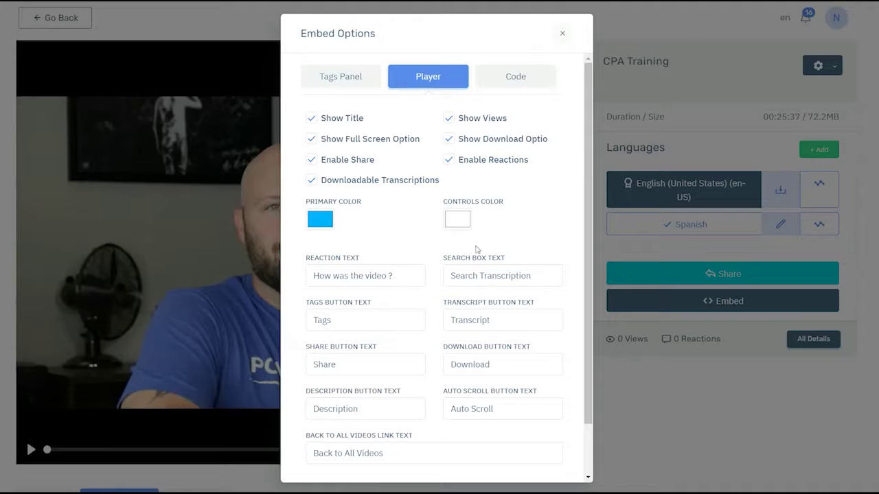
scroll(420, 353, "down", 2)
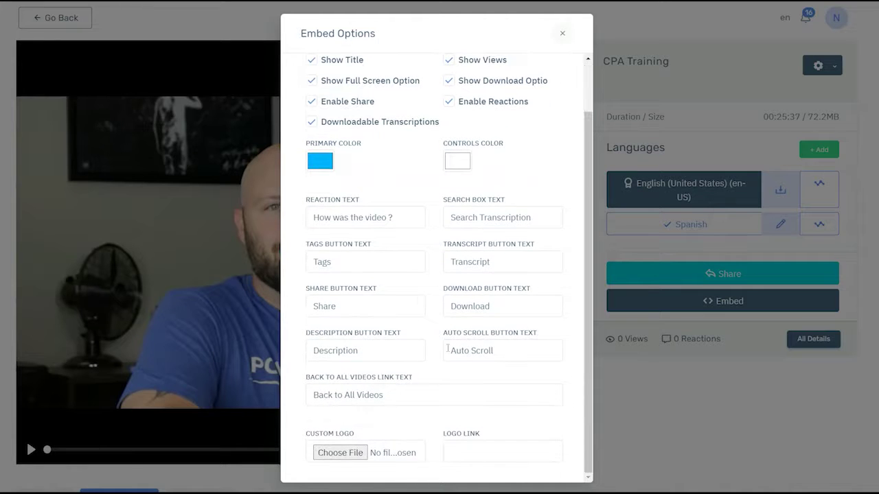
scroll(412, 354, "up", 2)
left_click(514, 77)
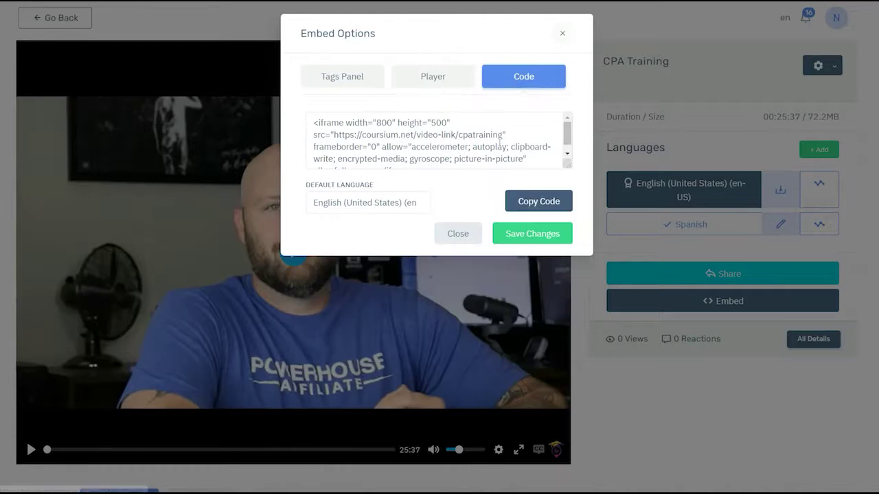
left_click(534, 201)
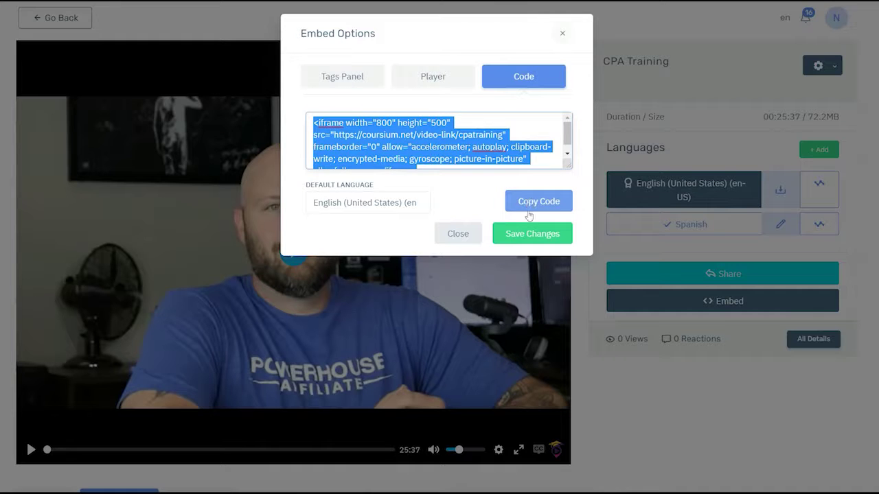
left_click(530, 246)
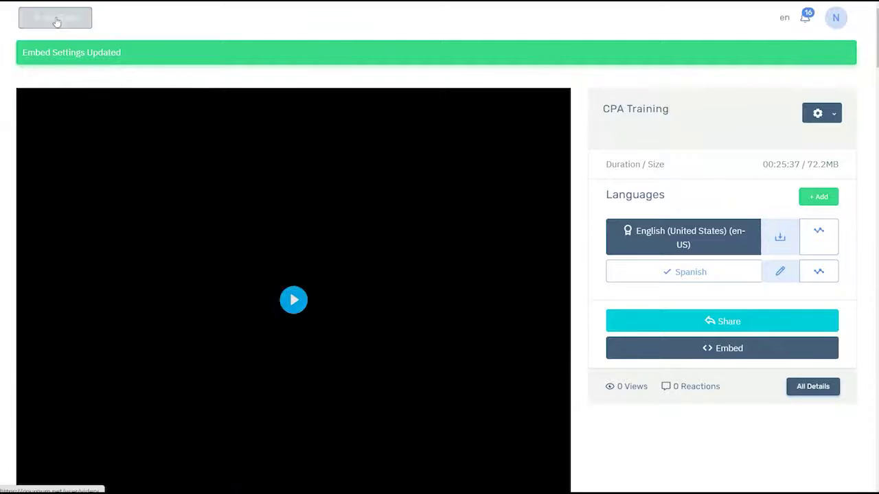
left_click(57, 22)
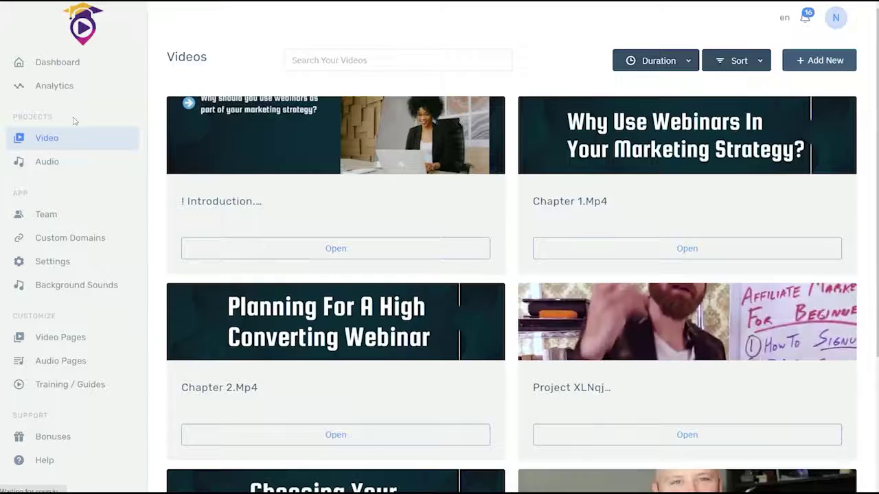
Step: Paste the embed code into the CPA Training Course page's 'HTML Code to Show on Page' and save
left_click(60, 337)
left_click(474, 149)
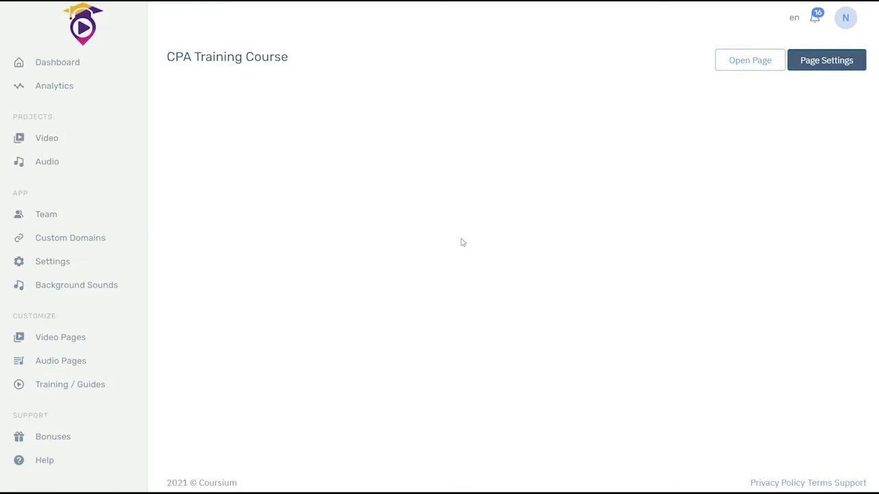
left_click(820, 62)
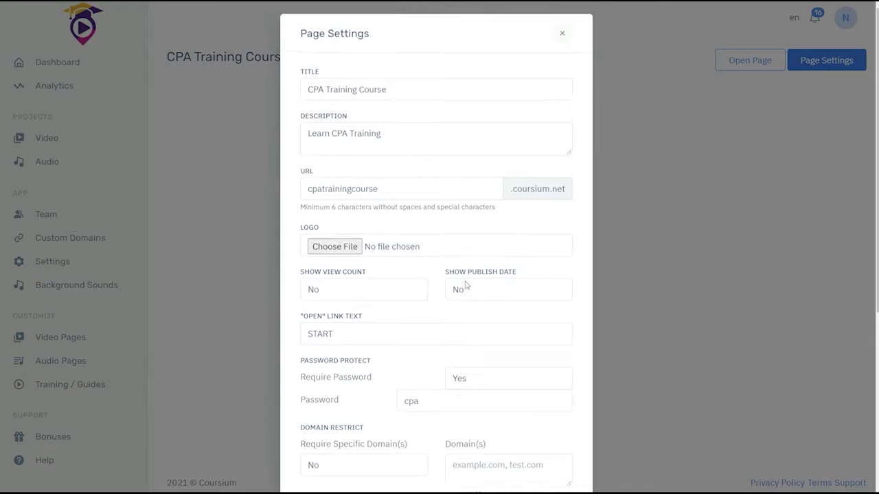
scroll(380, 331, "down", 3)
left_click(339, 312)
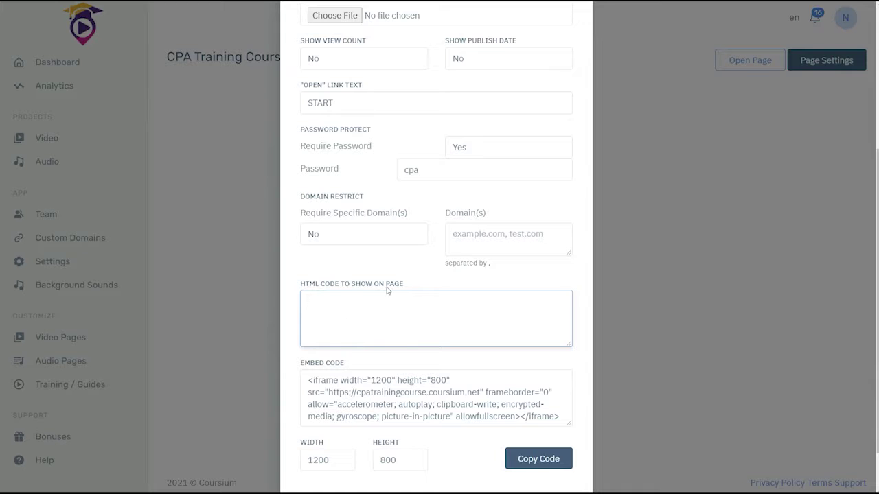
key("ctrl+v")
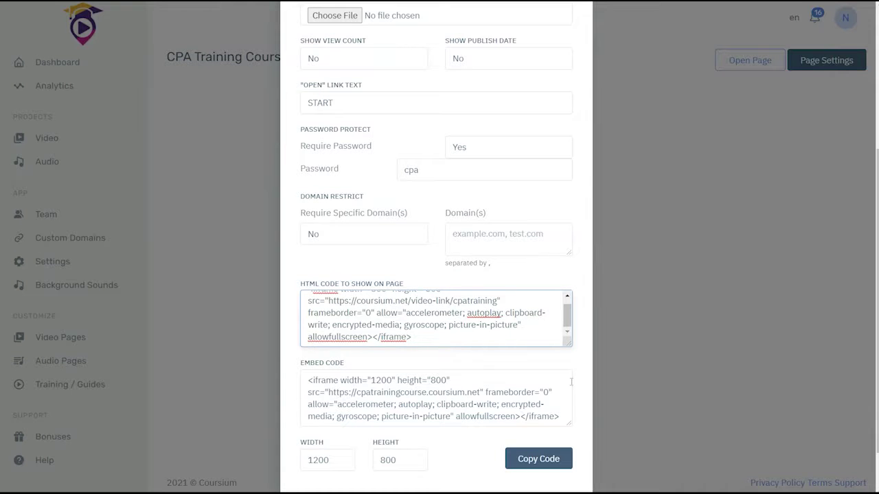
scroll(535, 309, "up", 4)
scroll(542, 357, "down", 5)
left_click(548, 458)
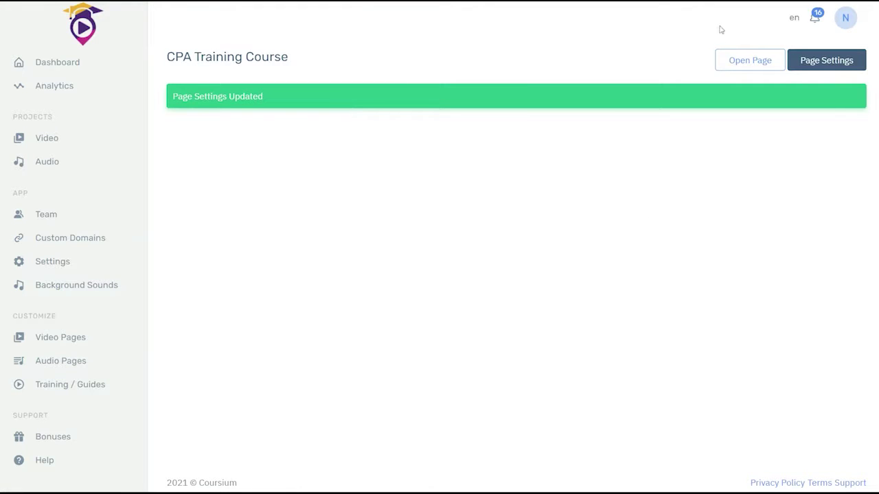
left_click(740, 63)
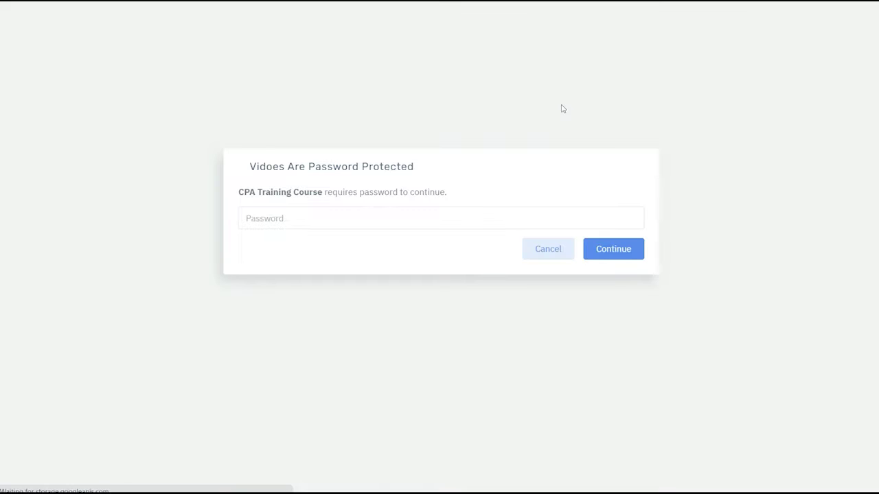
left_click(336, 219)
type("123")
key("Return")
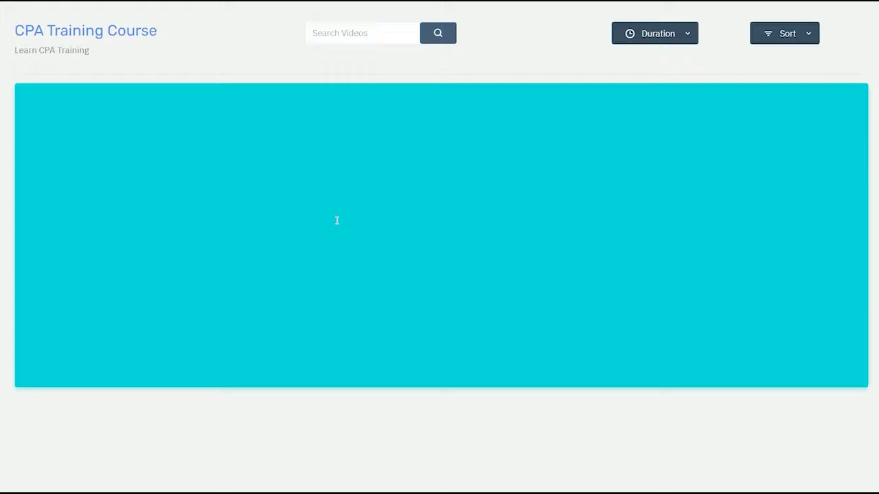